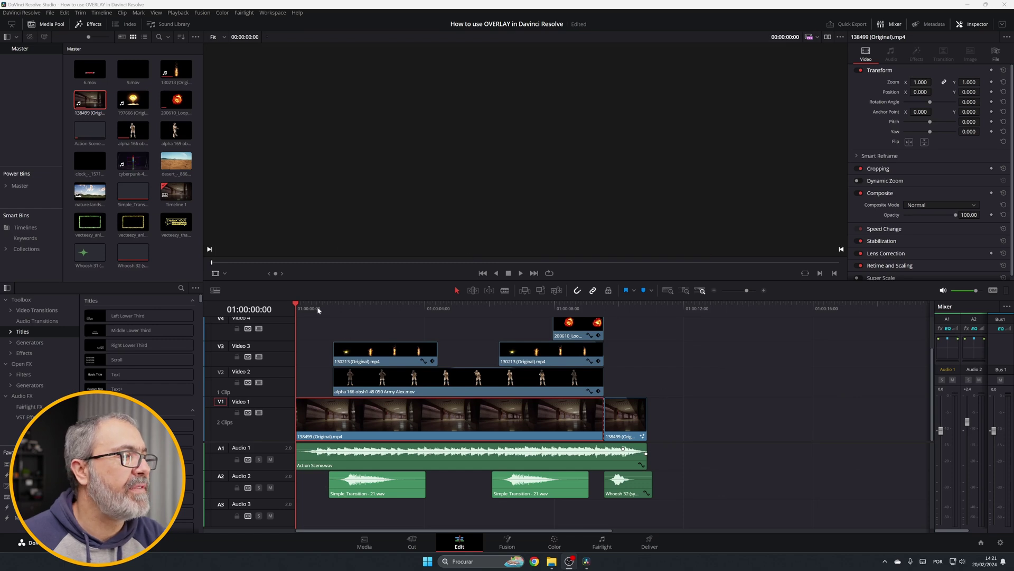
Play the edit to preview the overlays, then return the playhead to the soldier section
{"action": "left_click", "coordinate": [297, 304]}
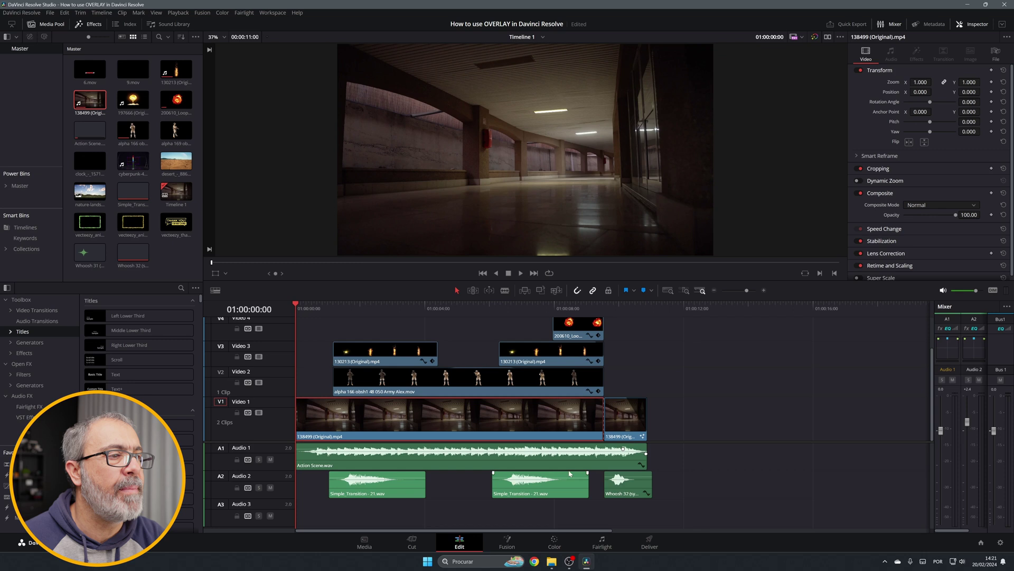
{"action": "left_click", "coordinate": [521, 273]}
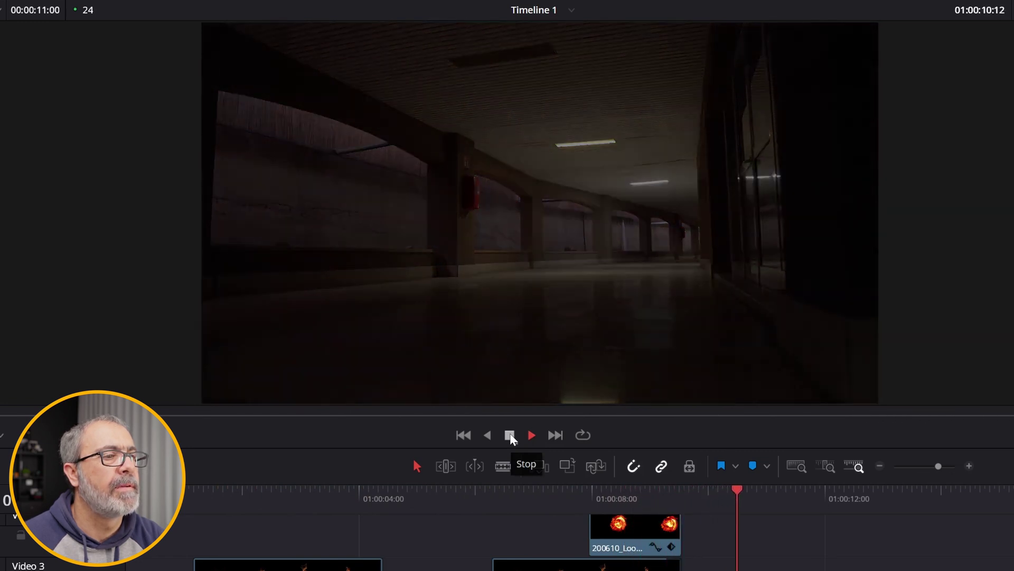
{"action": "left_click", "coordinate": [510, 435]}
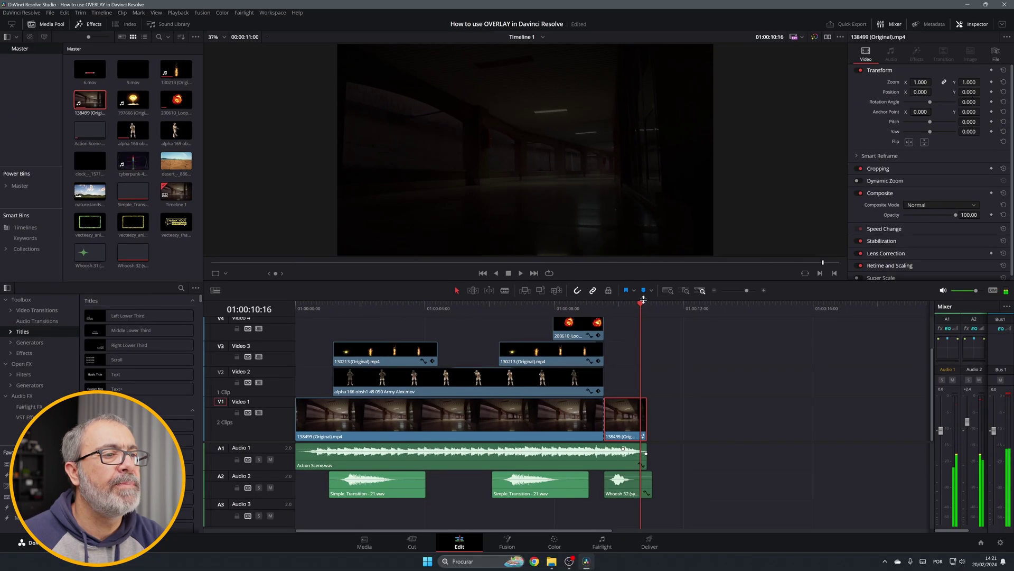
{"action": "left_click_drag", "start_coordinate": [643, 299], "coordinate": [647, 300]}
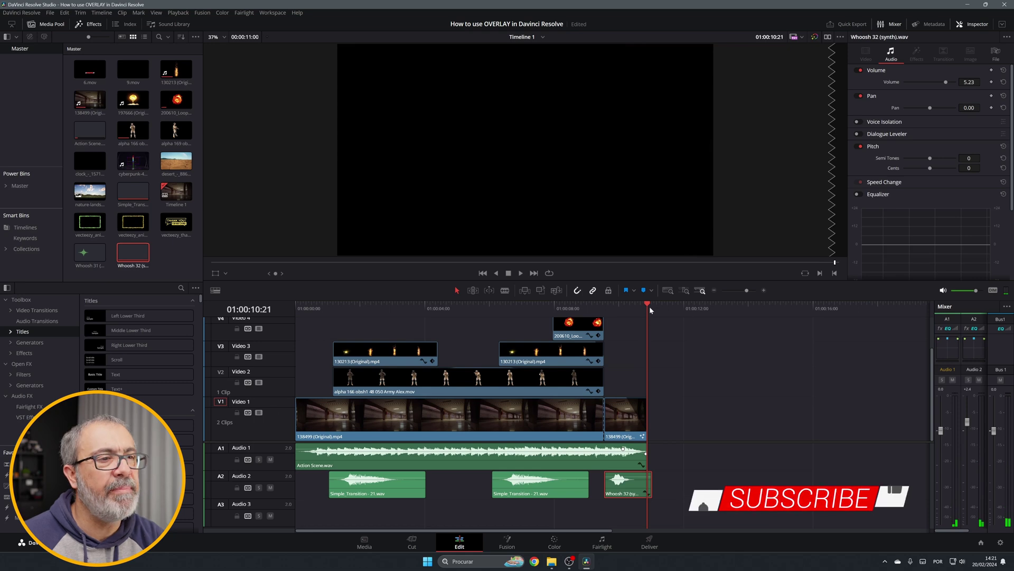
{"action": "left_click_drag", "start_coordinate": [649, 306], "coordinate": [450, 327]}
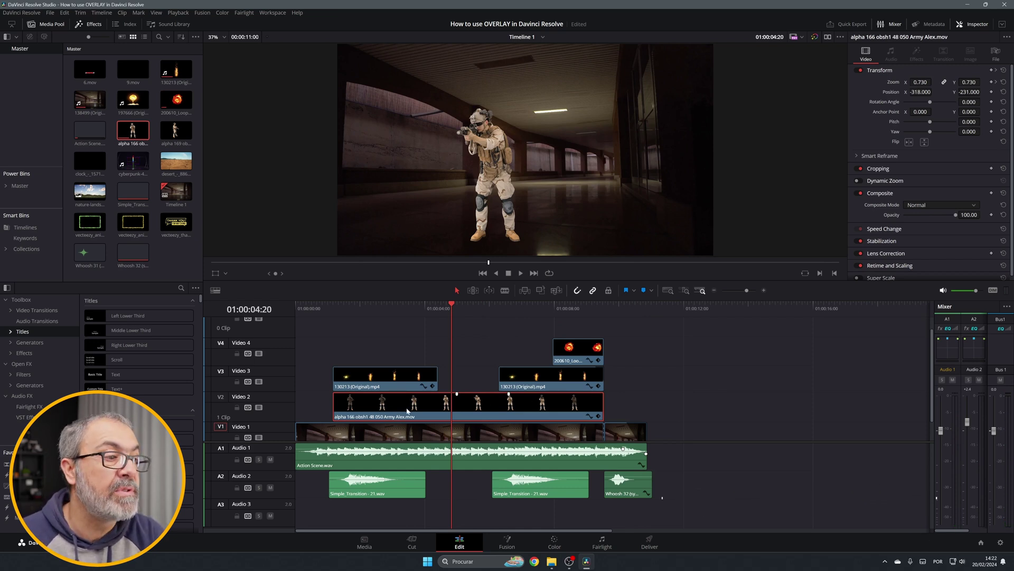
Add the 130213 fire clip to Video 2 at the end of the timeline
{"action": "left_click", "coordinate": [400, 305]}
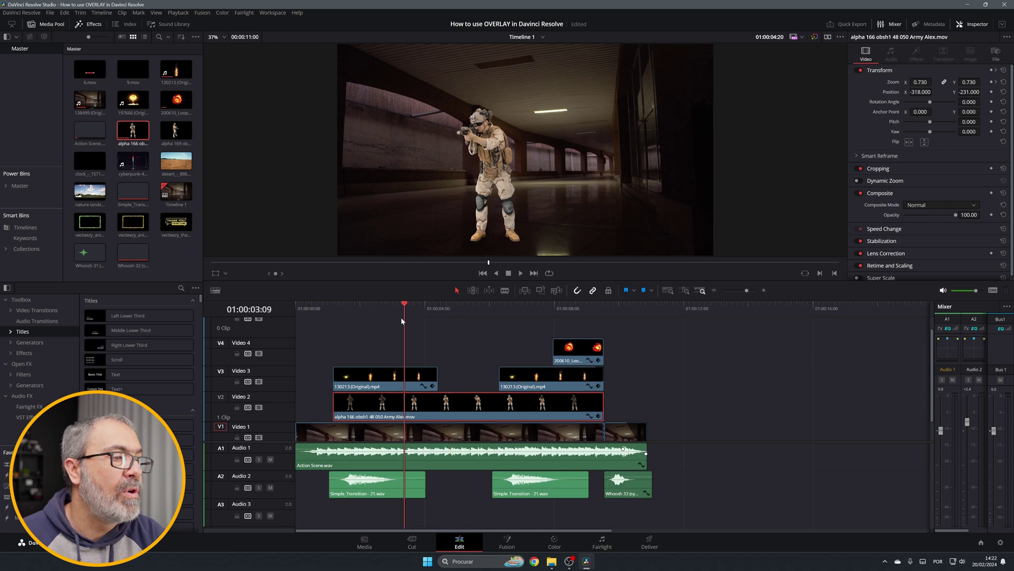
{"action": "left_click", "coordinate": [364, 386]}
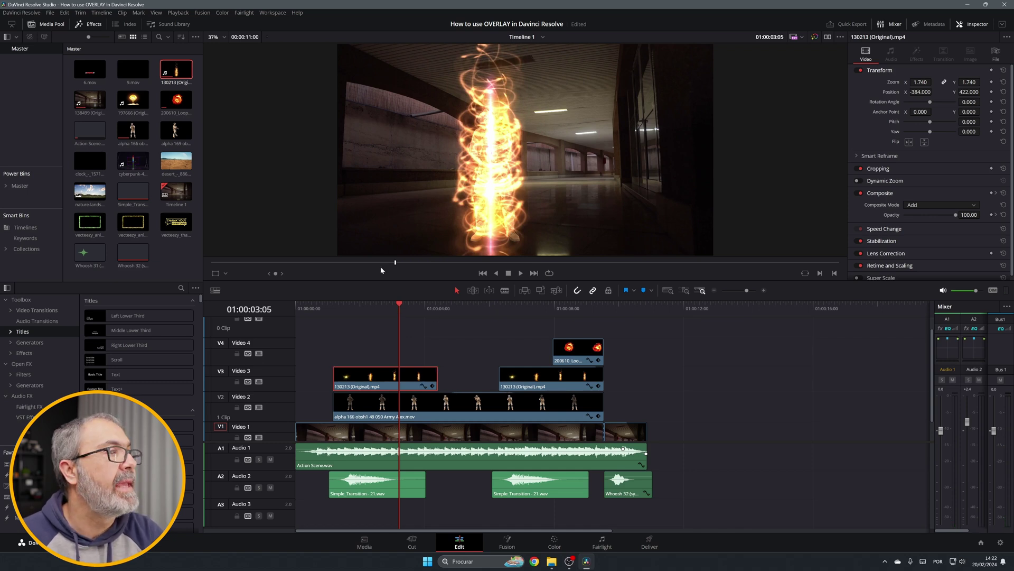
{"action": "double_click", "coordinate": [189, 83]}
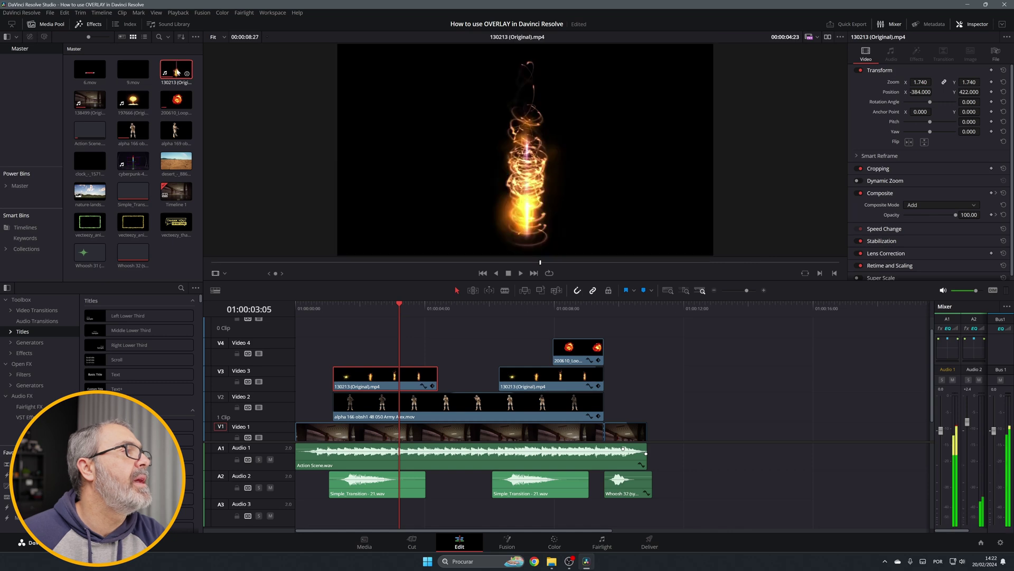
{"action": "left_click_drag", "start_coordinate": [319, 103], "coordinate": [737, 406]}
Lay the desert clip on Video 1 beneath the fire and play that section
{"action": "scroll", "coordinate": [528, 349], "scroll_direction": "down", "scroll_amount": 1}
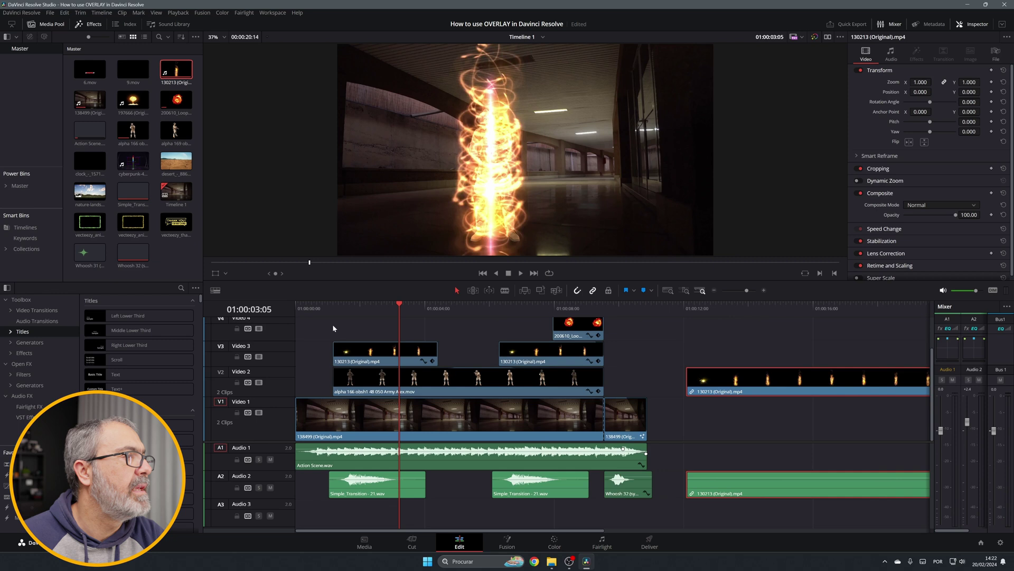
{"action": "left_click_drag", "start_coordinate": [176, 161], "coordinate": [687, 425]}
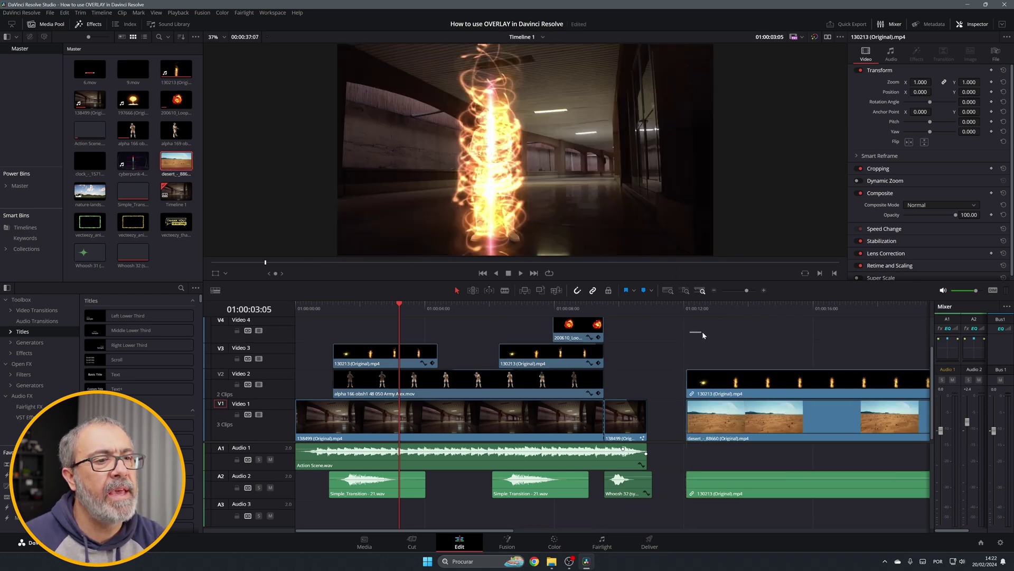
{"action": "left_click", "coordinate": [707, 310]}
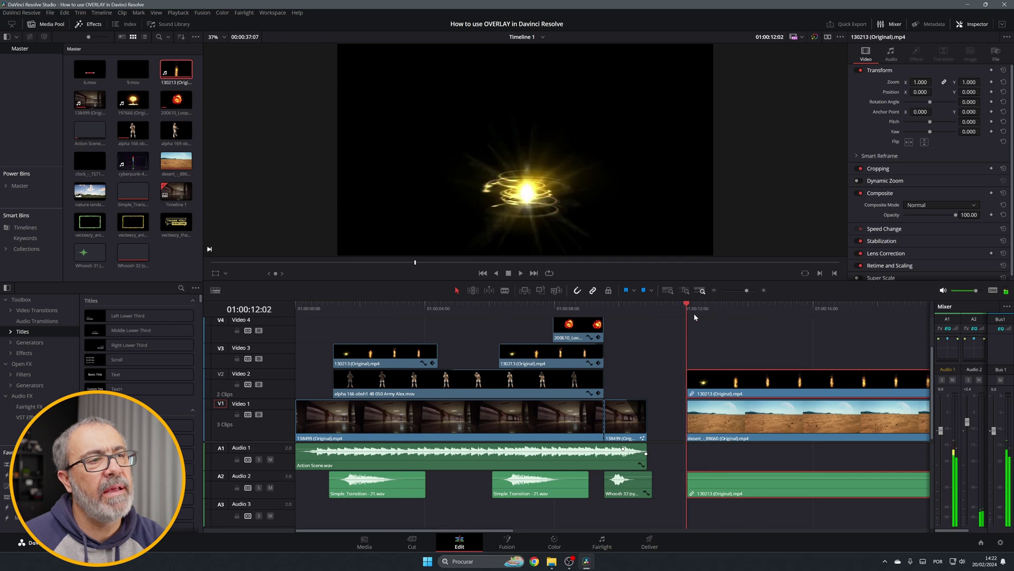
{"action": "key", "text": "space"}
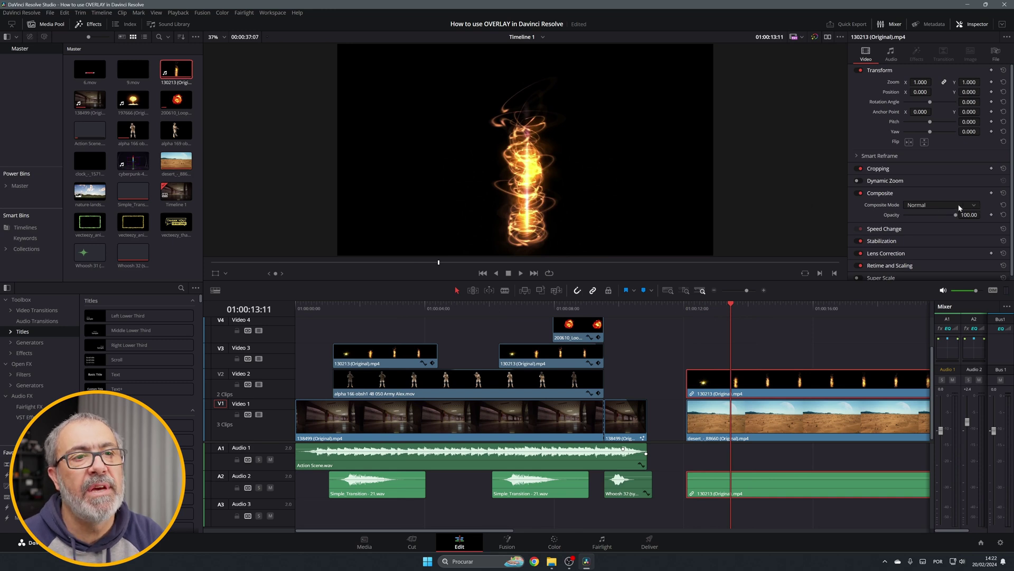
Try Add and then Overlay composite modes on the fire clip
{"action": "left_click", "coordinate": [962, 206]}
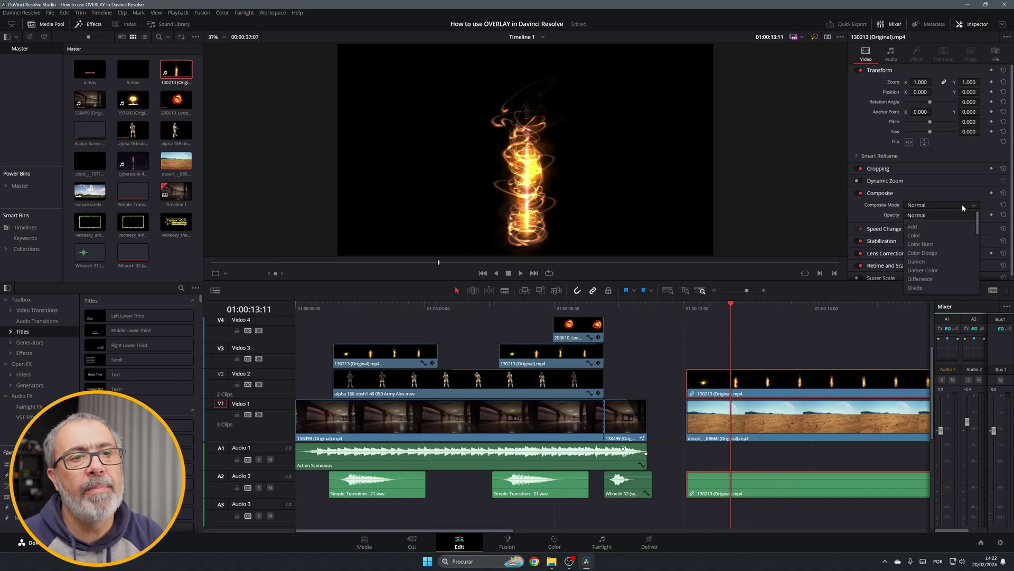
{"action": "left_click", "coordinate": [918, 227]}
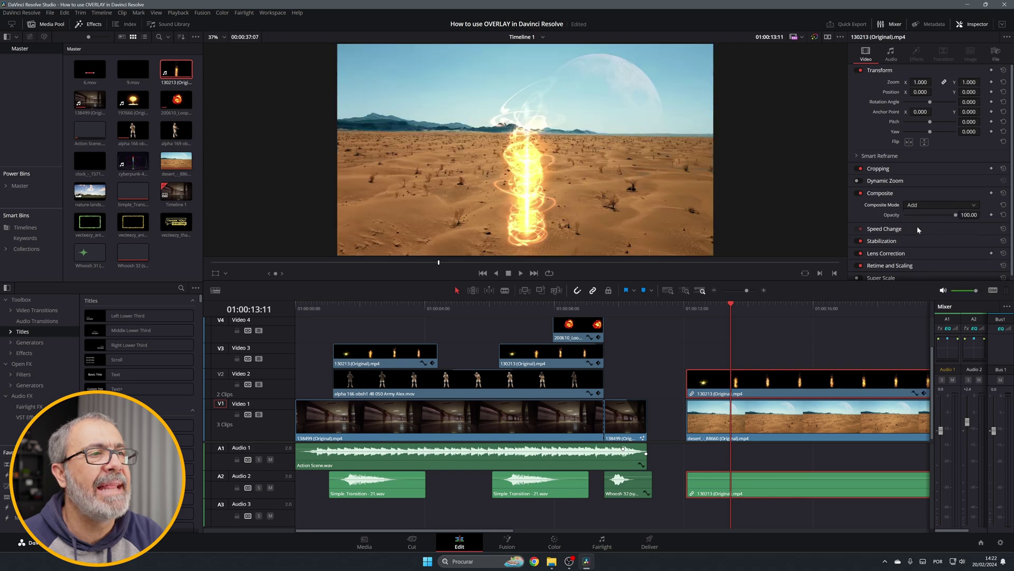
{"action": "left_click_drag", "start_coordinate": [732, 307], "coordinate": [708, 315]}
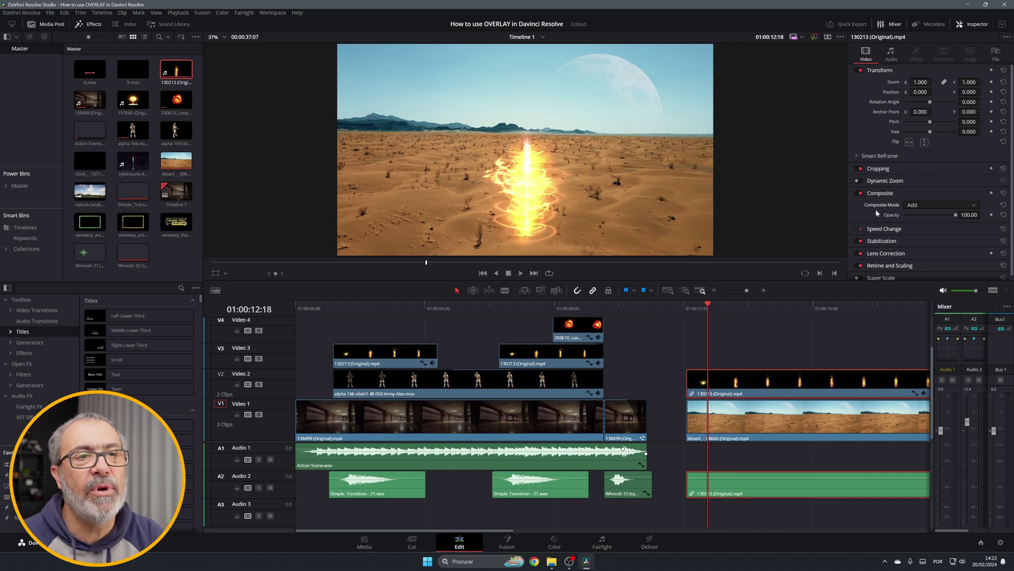
{"action": "left_click", "coordinate": [964, 205]}
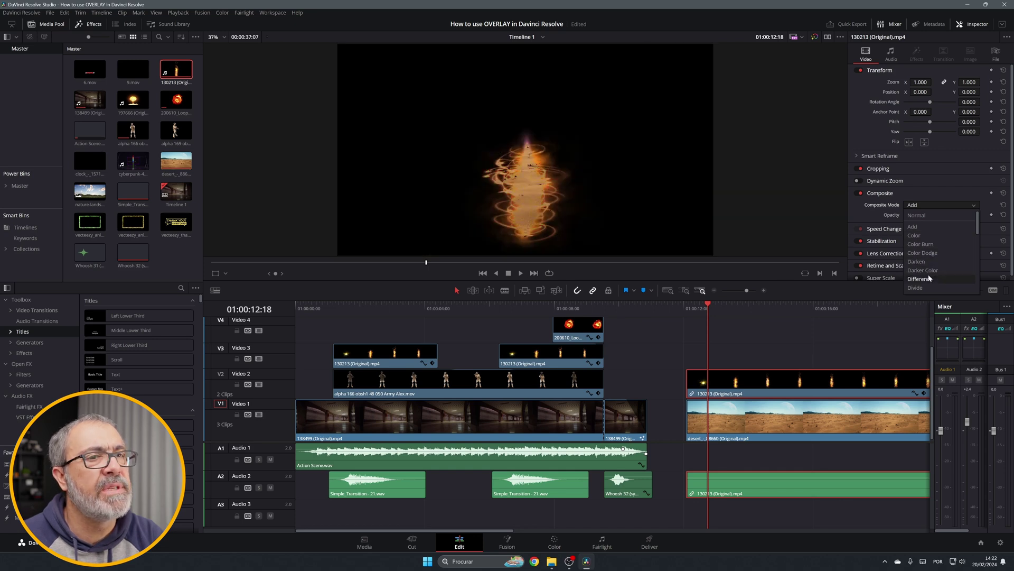
{"action": "scroll", "coordinate": [929, 264], "scroll_direction": "down", "scroll_amount": 1}
{"action": "scroll", "coordinate": [929, 264], "scroll_direction": "down", "scroll_amount": 3}
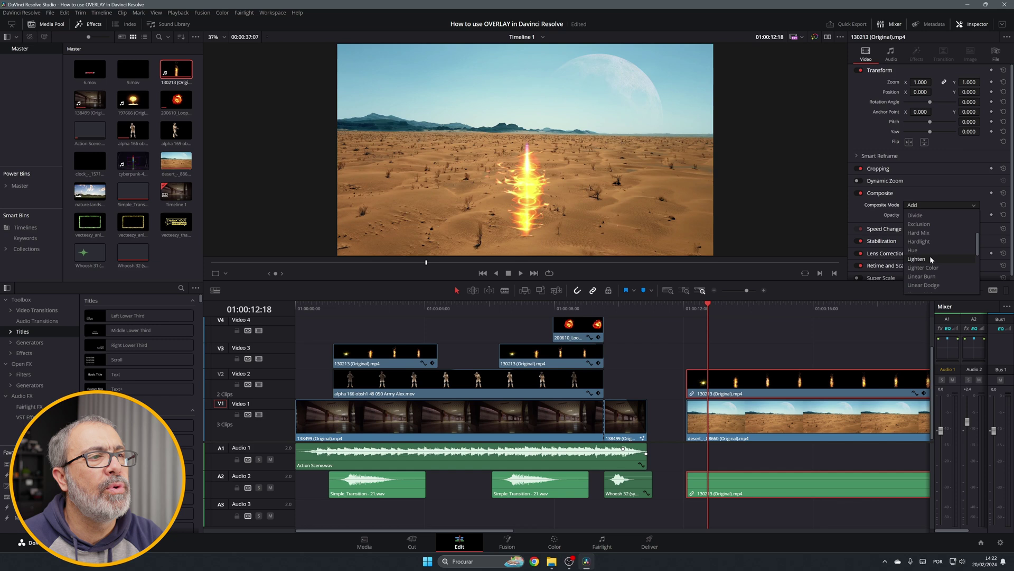
{"action": "scroll", "coordinate": [931, 260], "scroll_direction": "down", "scroll_amount": 3}
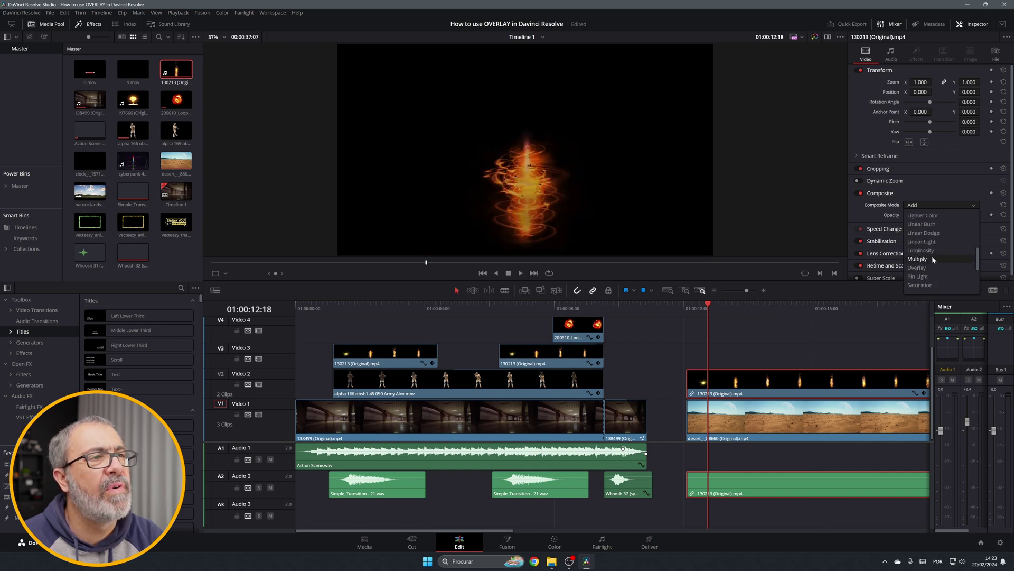
{"action": "left_click", "coordinate": [934, 268]}
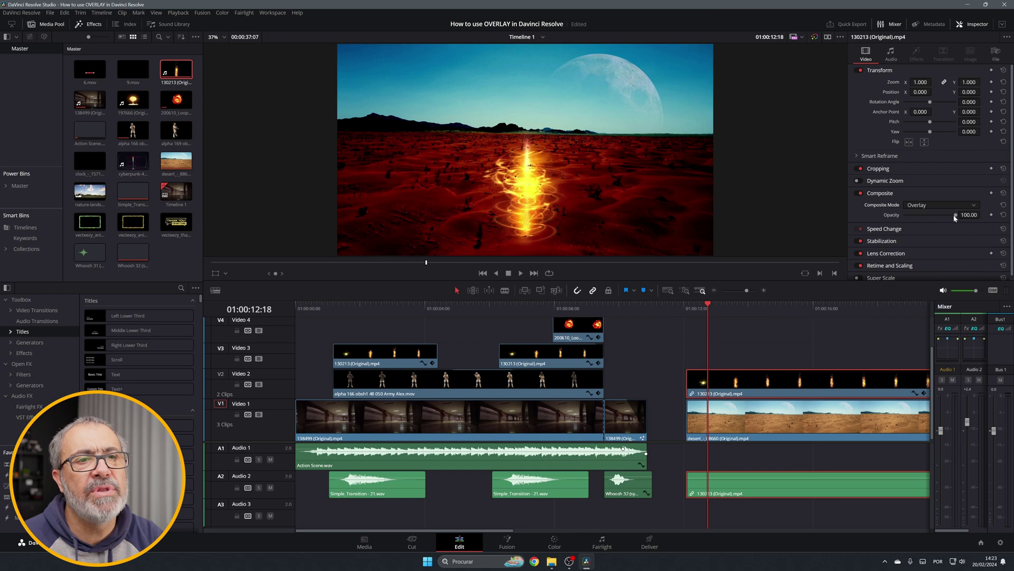
Settle the fire clip on Add mode with opacity about 55
{"action": "mouse_move", "coordinate": [955, 217]}
{"action": "left_mouse_down"}
{"action": "mouse_move", "coordinate": [915, 219]}
{"action": "mouse_move", "coordinate": [963, 216]}
{"action": "left_mouse_up"}
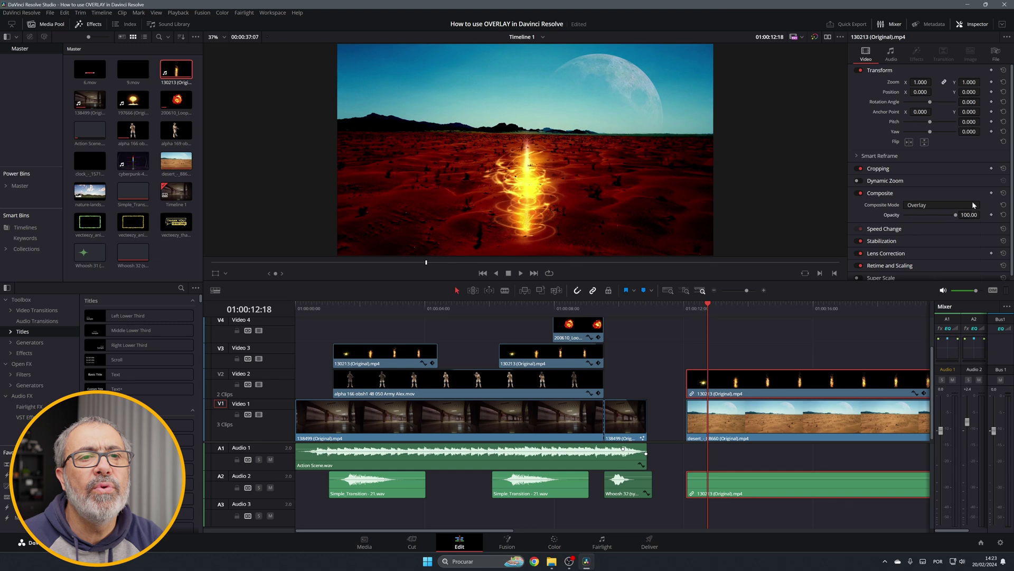
{"action": "left_click", "coordinate": [973, 204]}
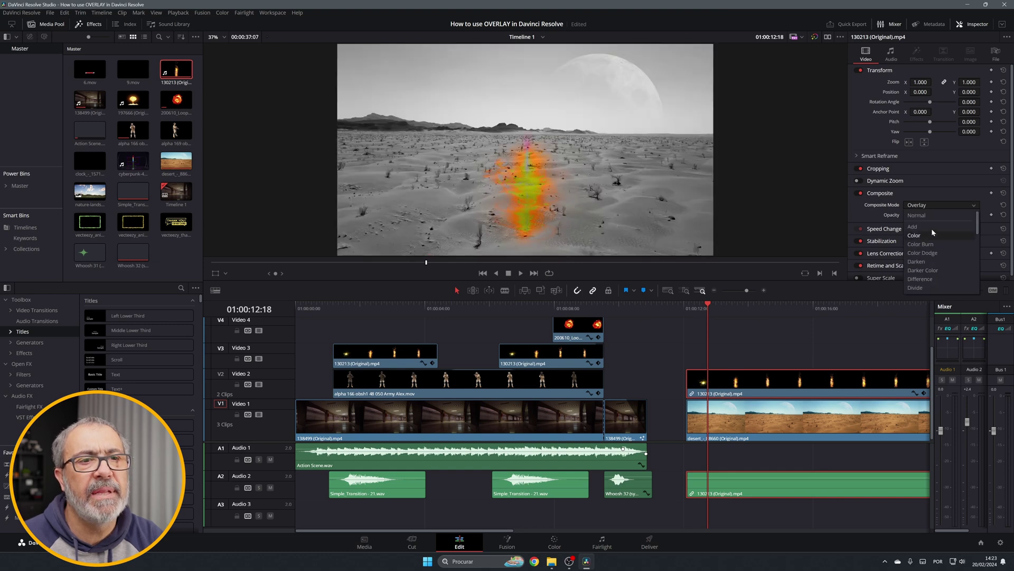
{"action": "left_click", "coordinate": [930, 227]}
{"action": "left_click_drag", "start_coordinate": [956, 215], "coordinate": [931, 218]}
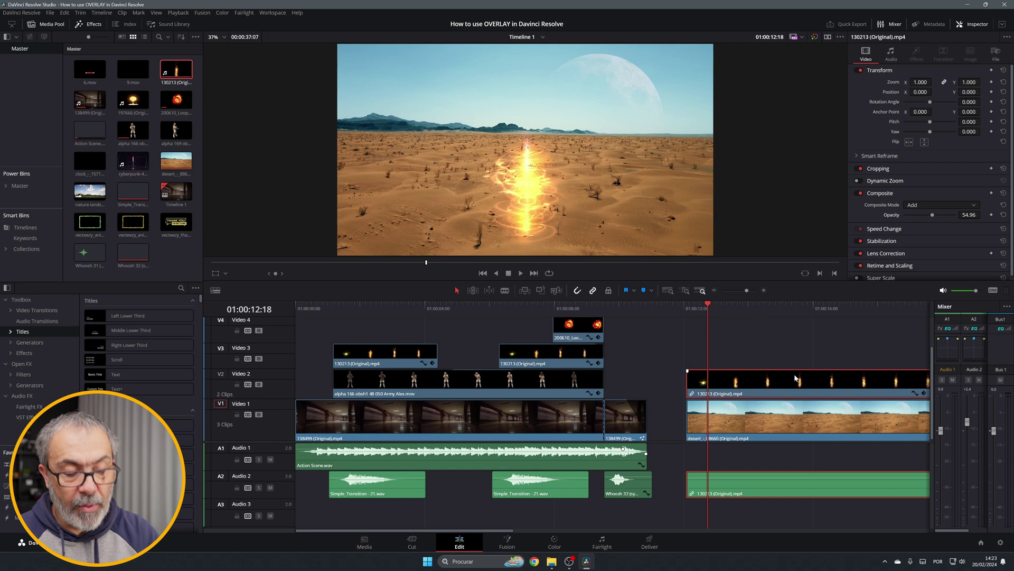
Replace the fire clip with the cyberpunk countdown above the desert, trimming the desert to match
{"action": "key", "text": "Delete"}
{"action": "left_click_drag", "start_coordinate": [760, 410], "coordinate": [750, 424]}
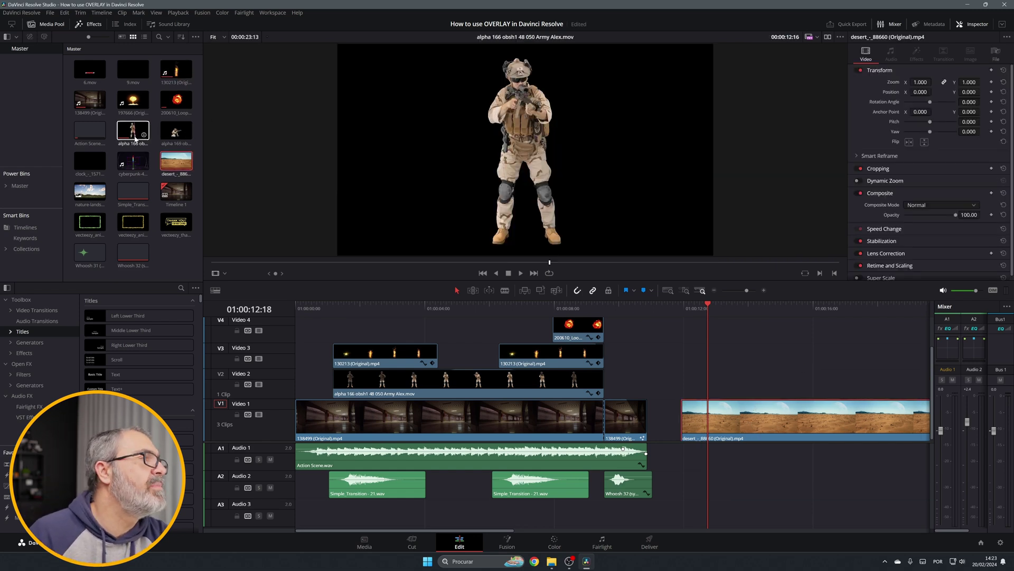
{"action": "left_click_drag", "start_coordinate": [126, 166], "coordinate": [691, 381]}
{"action": "key", "text": "shift+z"}
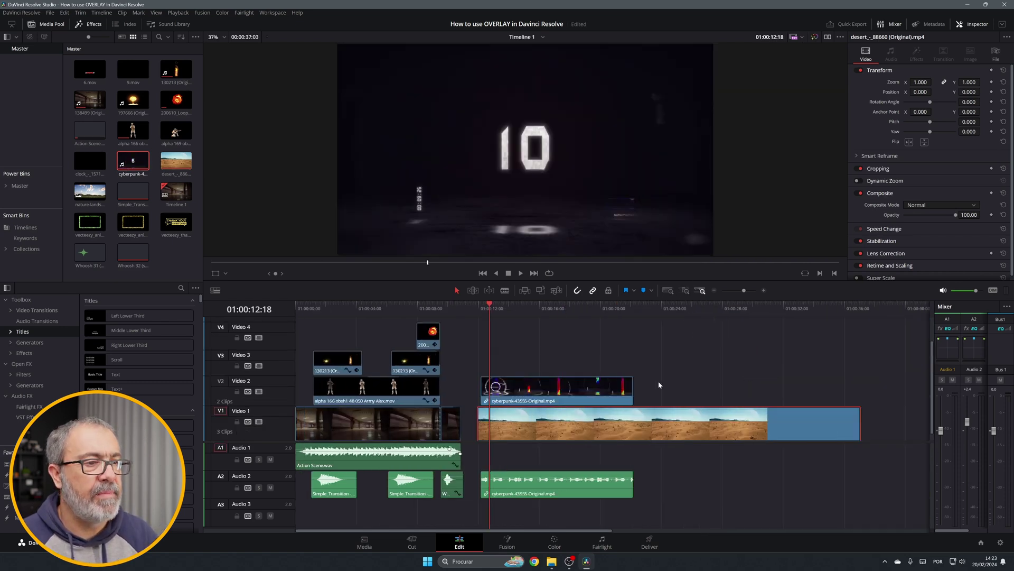
{"action": "left_click_drag", "start_coordinate": [861, 408], "coordinate": [633, 417]}
{"action": "left_click", "coordinate": [481, 310]}
{"action": "left_click_drag", "start_coordinate": [489, 310], "coordinate": [531, 311]}
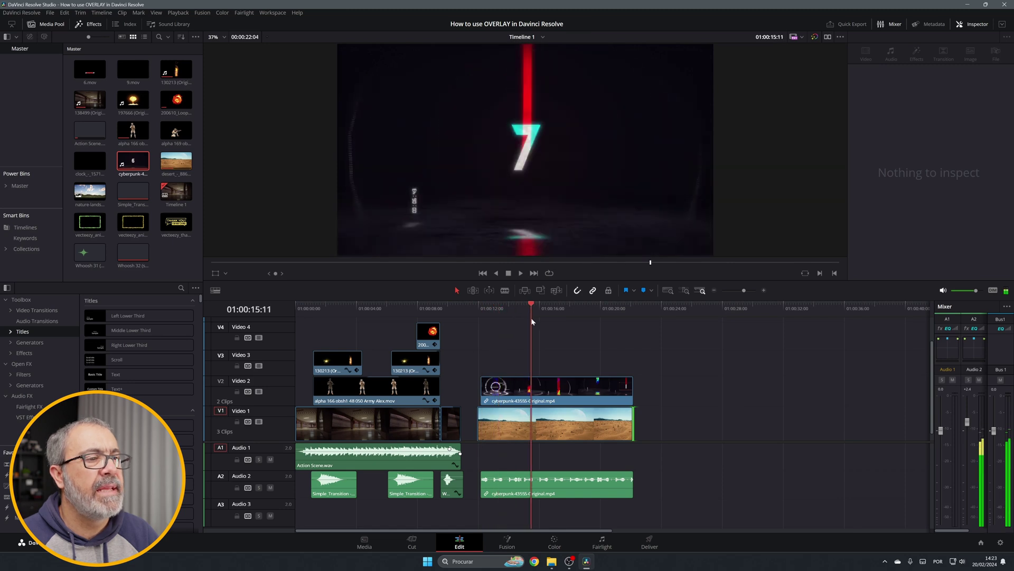
Set the cyberpunk clip's composite mode to Add and play back the blend
{"action": "left_click", "coordinate": [584, 384]}
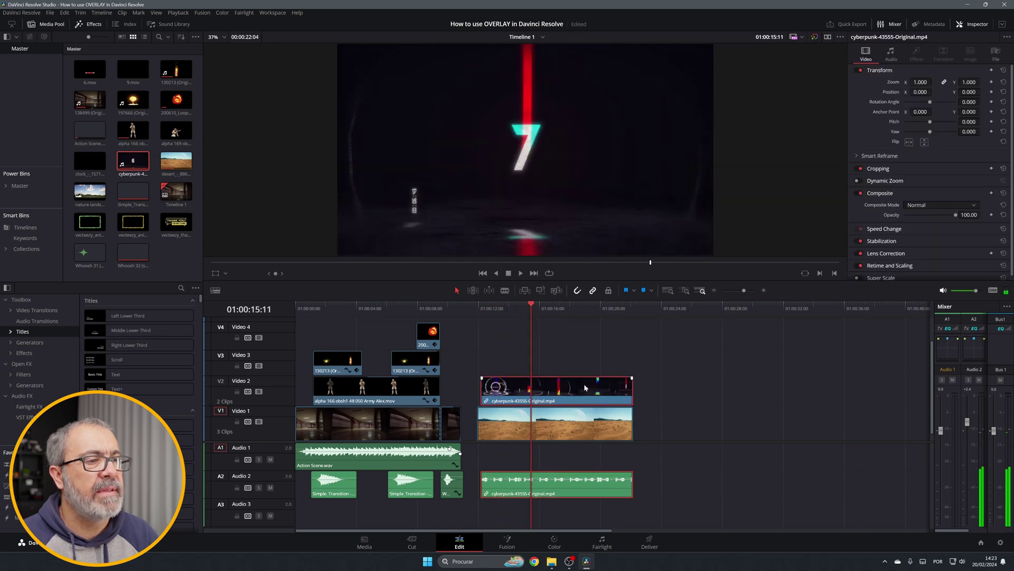
{"action": "left_click", "coordinate": [919, 205]}
{"action": "left_click", "coordinate": [924, 226]}
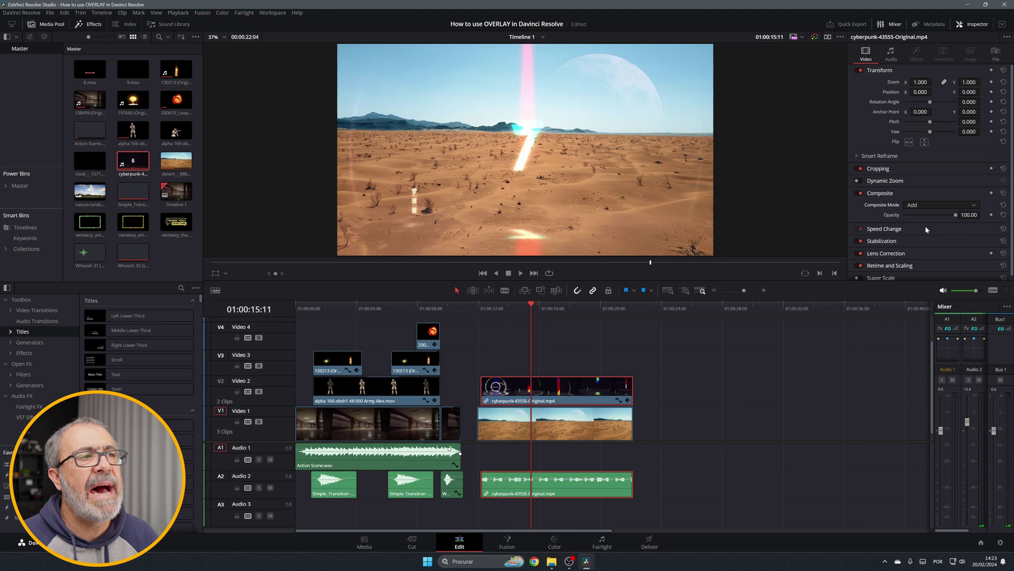
{"action": "left_click", "coordinate": [489, 315]}
{"action": "key", "text": "space"}
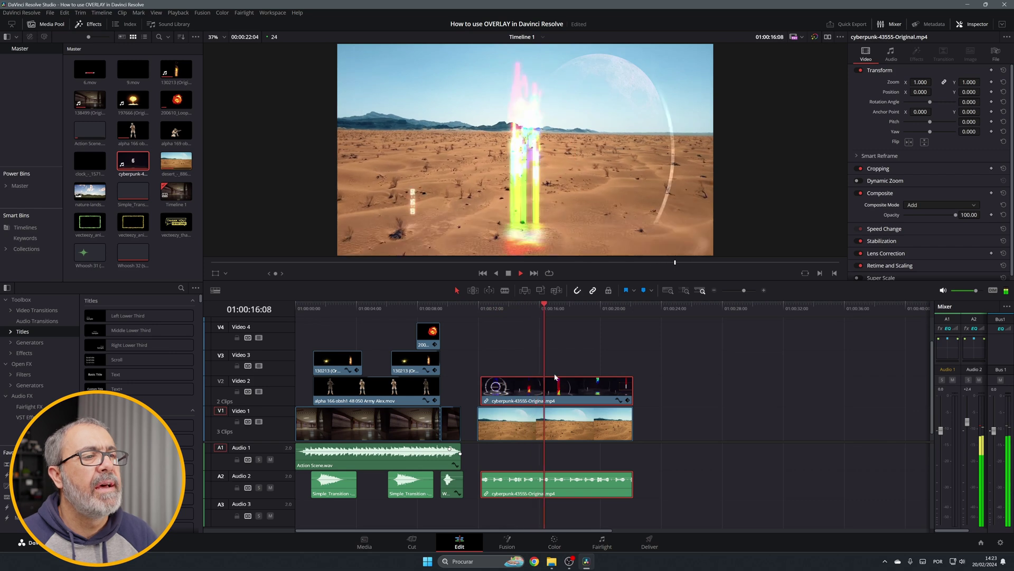
{"action": "key", "text": "space"}
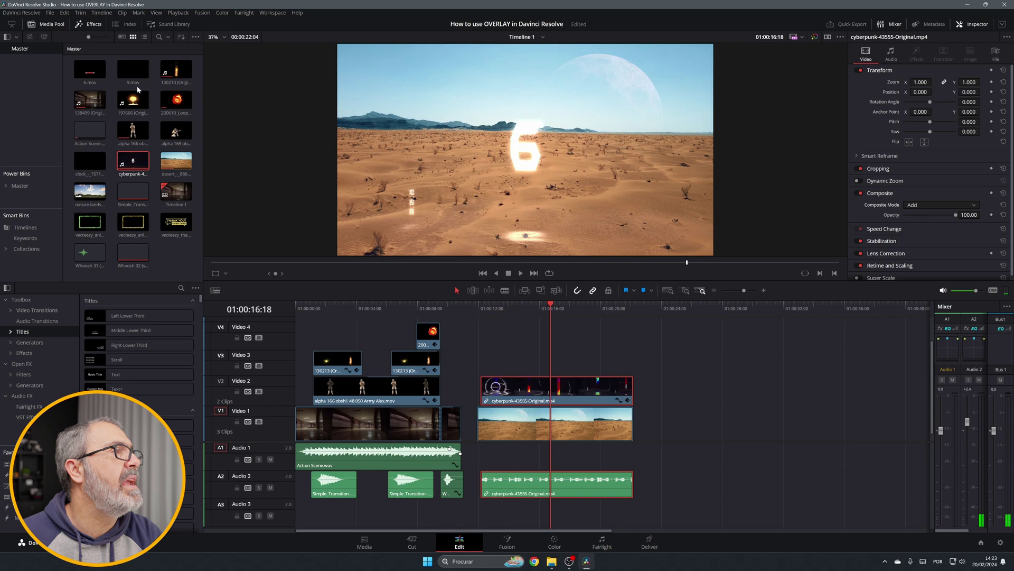
Place 6.mov on Video 3 and move the SUBSCRIBE banner down to Position Y -372
{"action": "left_click_drag", "start_coordinate": [90, 69], "coordinate": [495, 363]}
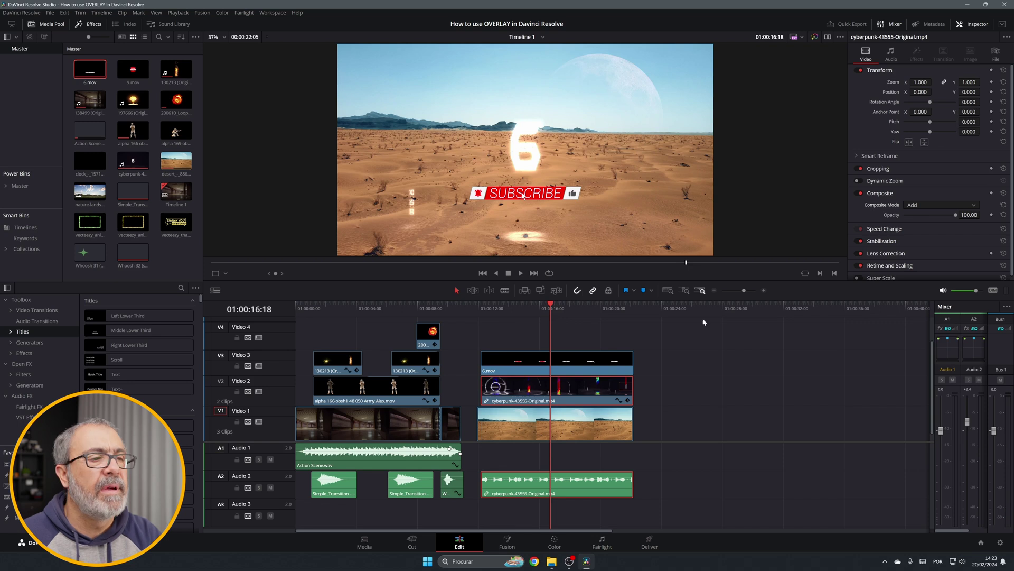
{"action": "left_click", "coordinate": [612, 358]}
{"action": "left_click_drag", "start_coordinate": [971, 92], "coordinate": [896, 124]}
{"action": "key", "text": "q"}
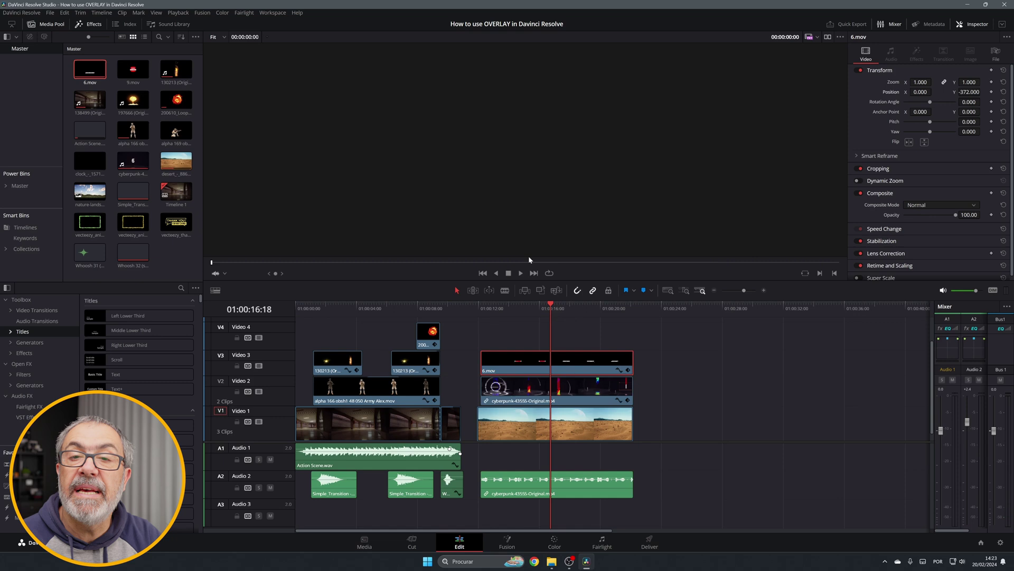
{"action": "left_click", "coordinate": [549, 308]}
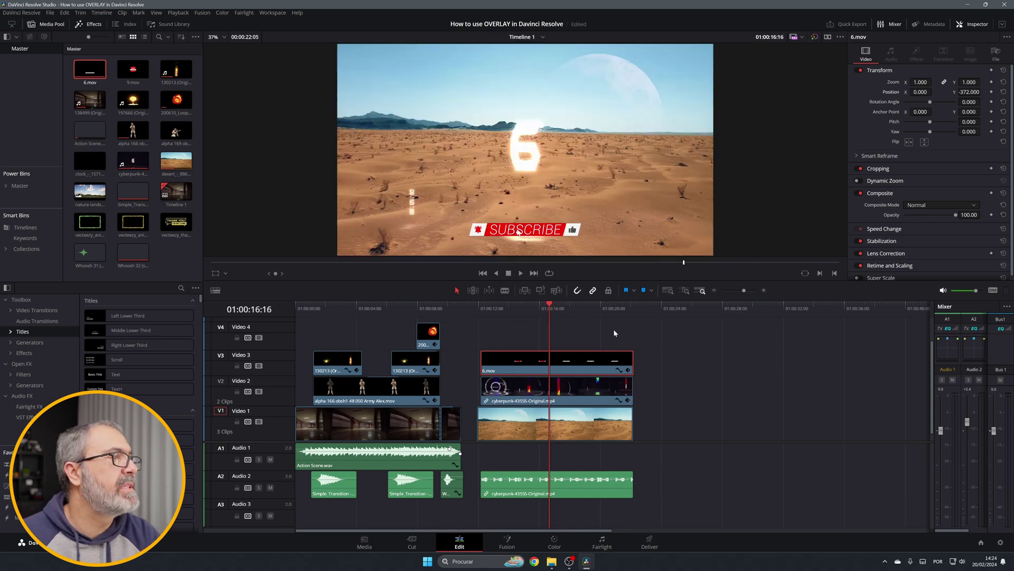
{"action": "key", "text": "q"}
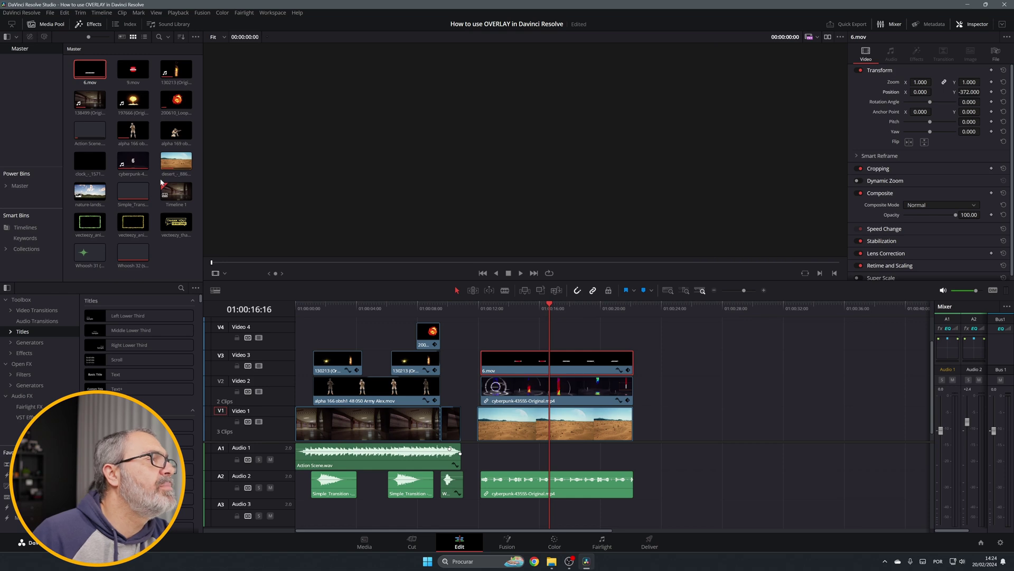
Add clock_15714 on Video 4, trim it to the clips below, and set Add mode
{"action": "left_click_drag", "start_coordinate": [90, 161], "coordinate": [482, 332]}
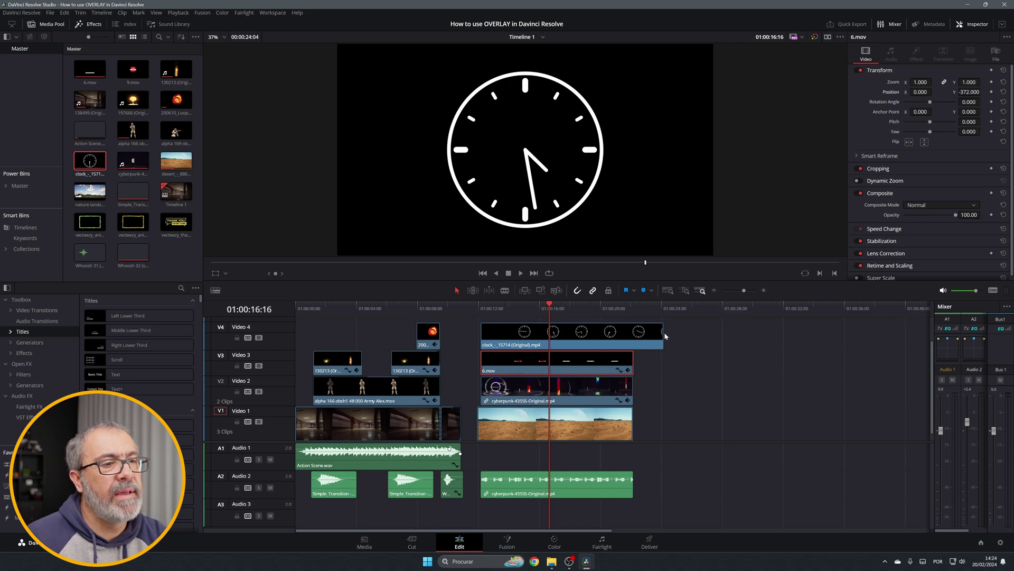
{"action": "left_click_drag", "start_coordinate": [664, 336], "coordinate": [632, 336]}
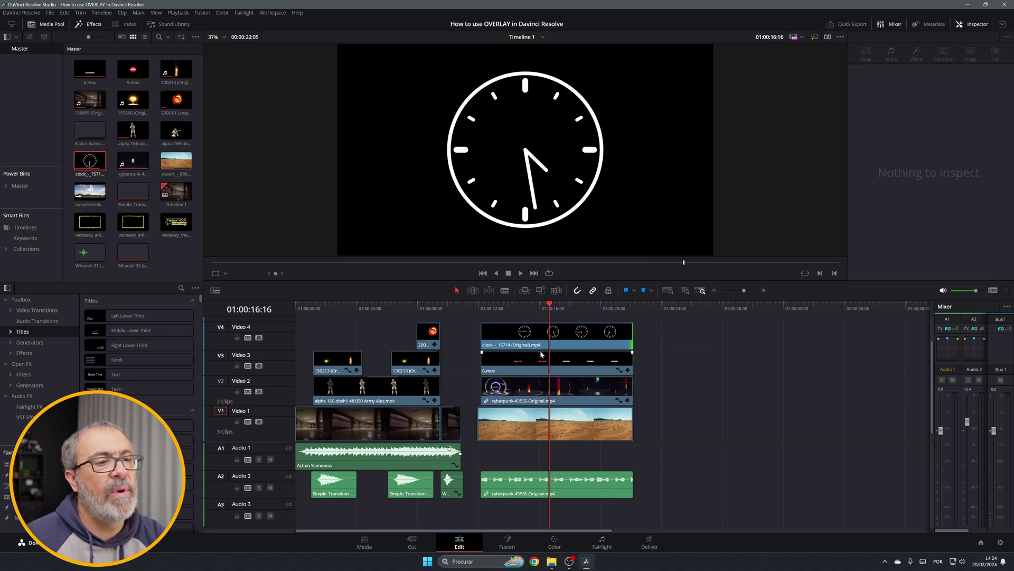
{"action": "left_click", "coordinate": [565, 334]}
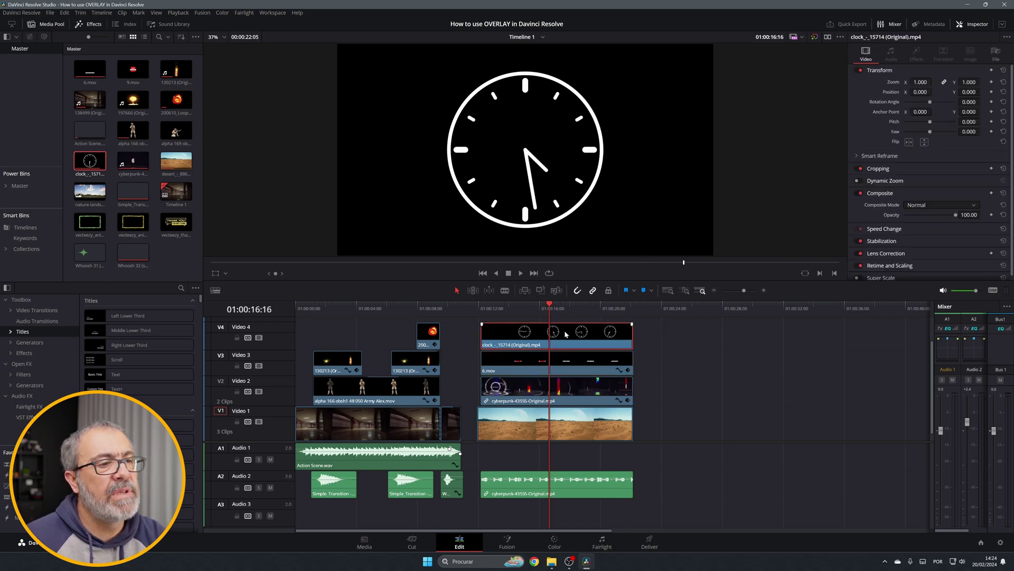
{"action": "left_click", "coordinate": [964, 206]}
{"action": "left_click", "coordinate": [934, 227]}
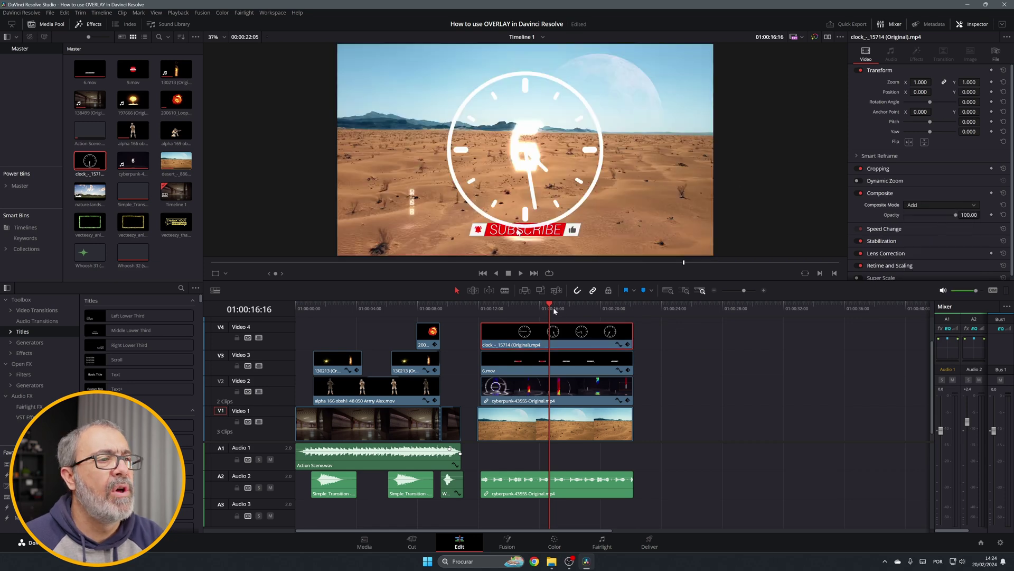
{"action": "left_click_drag", "start_coordinate": [555, 311], "coordinate": [590, 334]}
{"action": "left_click", "coordinate": [516, 422]}
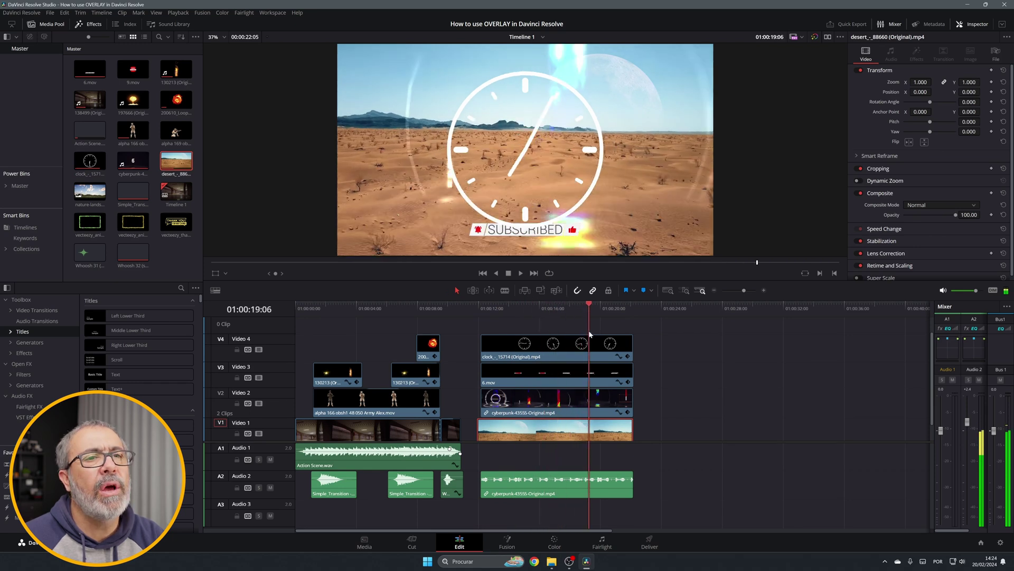
Place nature-landscape.jpg on Video 1 and 197666 above it, stretching the image to match
{"action": "left_click_drag", "start_coordinate": [90, 191], "coordinate": [679, 425]}
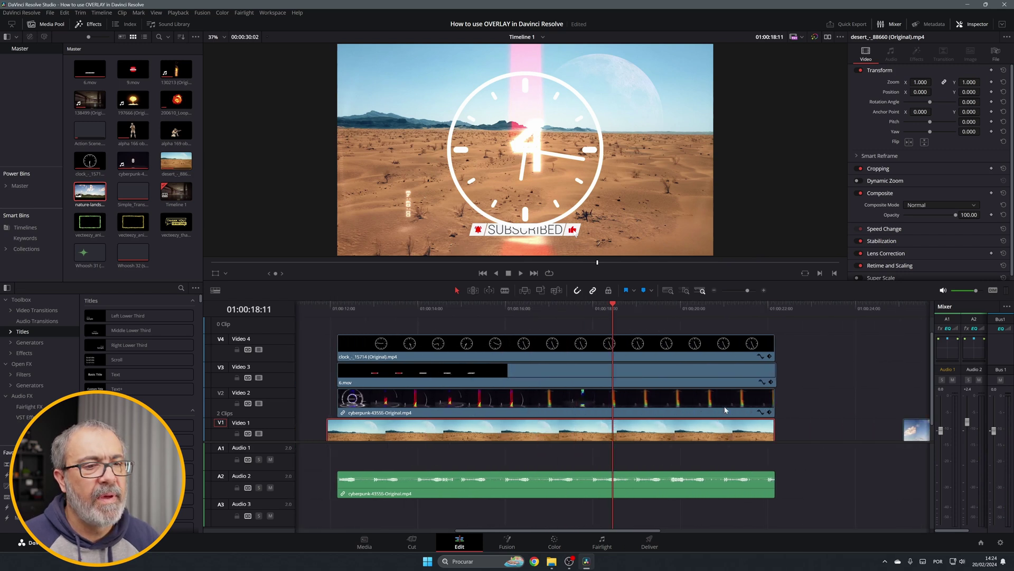
{"action": "scroll", "coordinate": [719, 417], "scroll_direction": "down", "scroll_amount": 1}
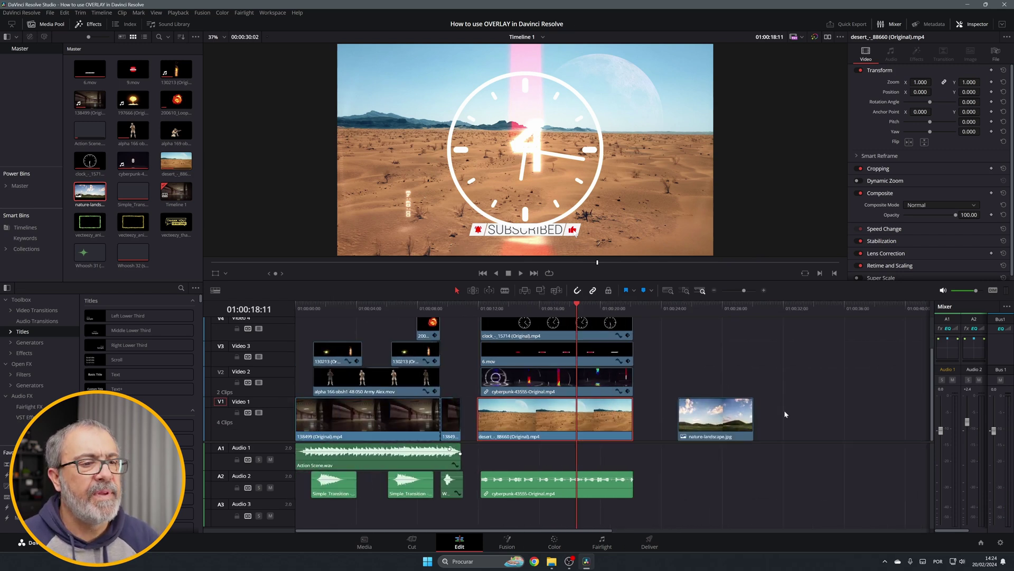
{"action": "left_click_drag", "start_coordinate": [133, 101], "coordinate": [682, 393]}
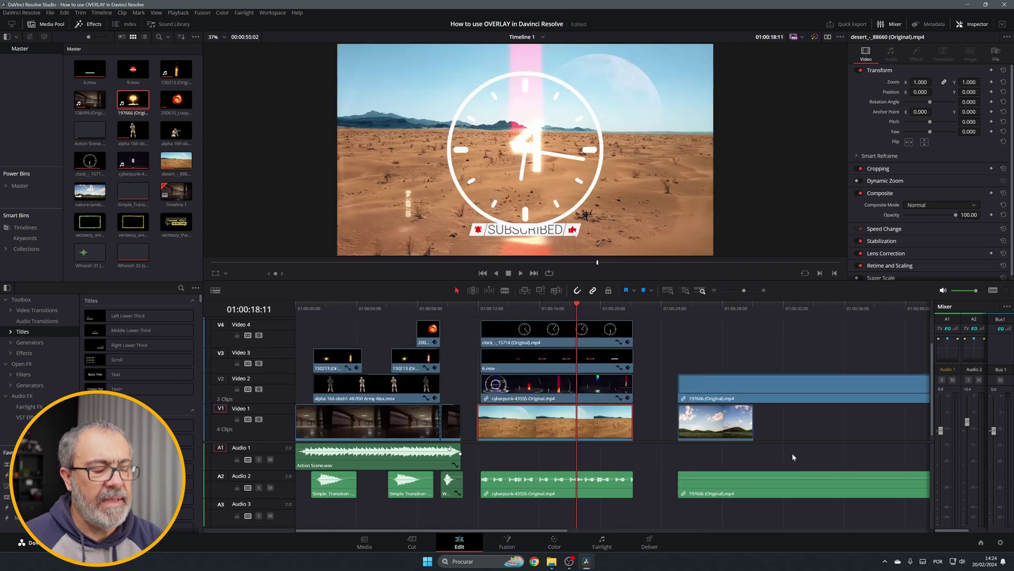
{"action": "scroll", "coordinate": [792, 445], "scroll_direction": "down", "scroll_amount": 4}
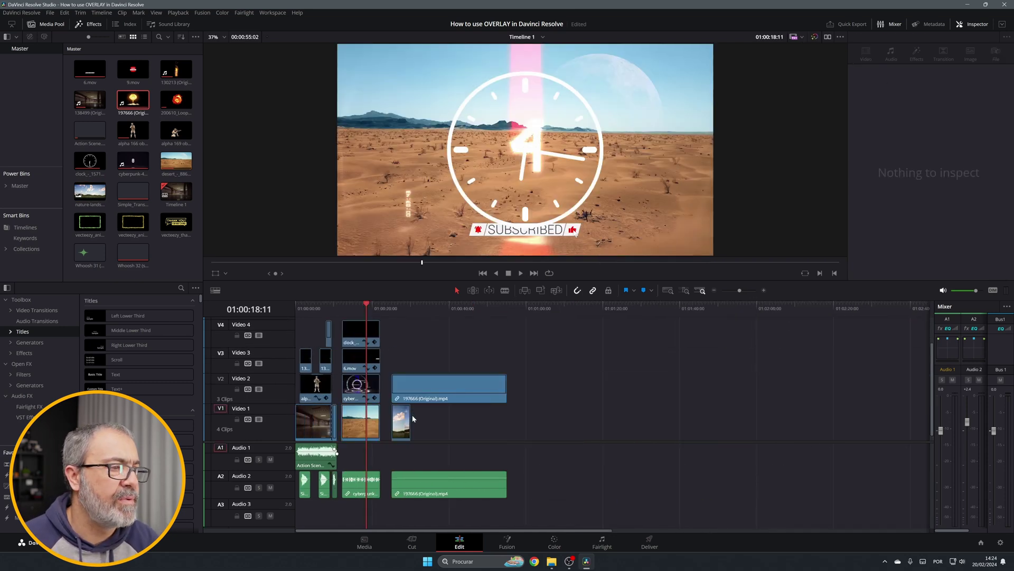
{"action": "left_click_drag", "start_coordinate": [413, 418], "coordinate": [506, 417]}
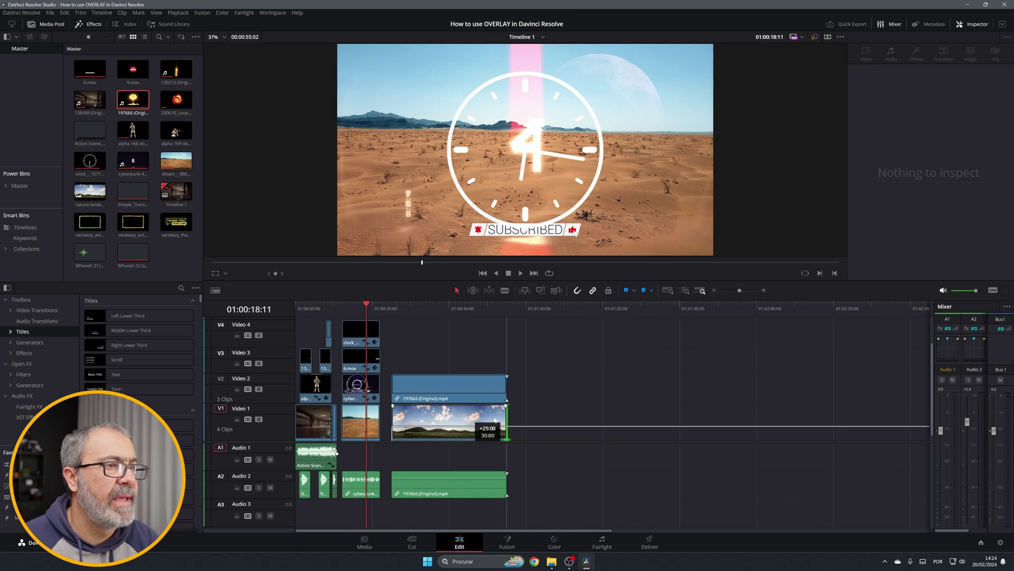
Blend the 197666 explosion clip over the landscape with Add composite mode
{"action": "left_click", "coordinate": [471, 424]}
{"action": "left_click", "coordinate": [441, 307]}
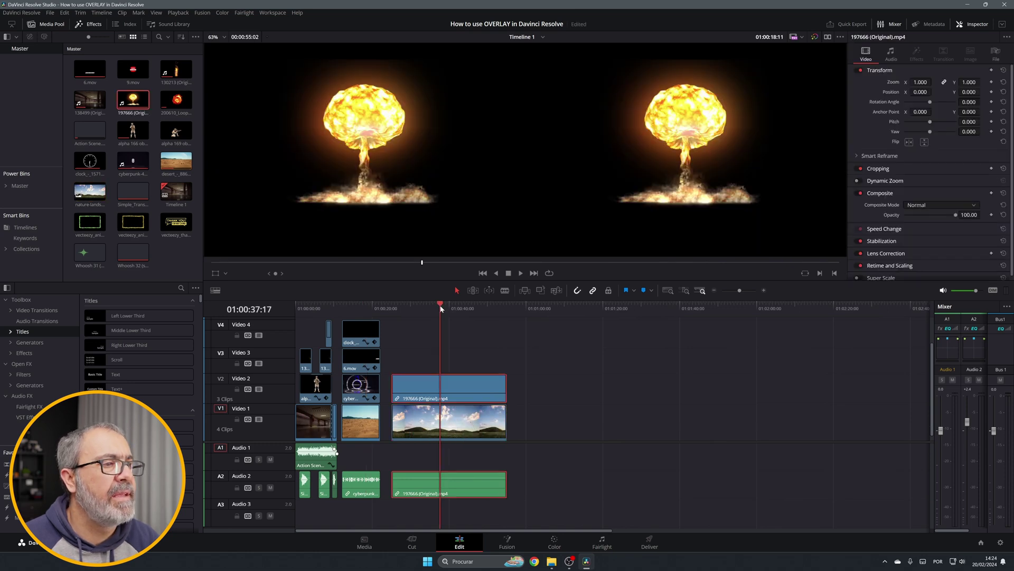
{"action": "left_click", "coordinate": [472, 434]}
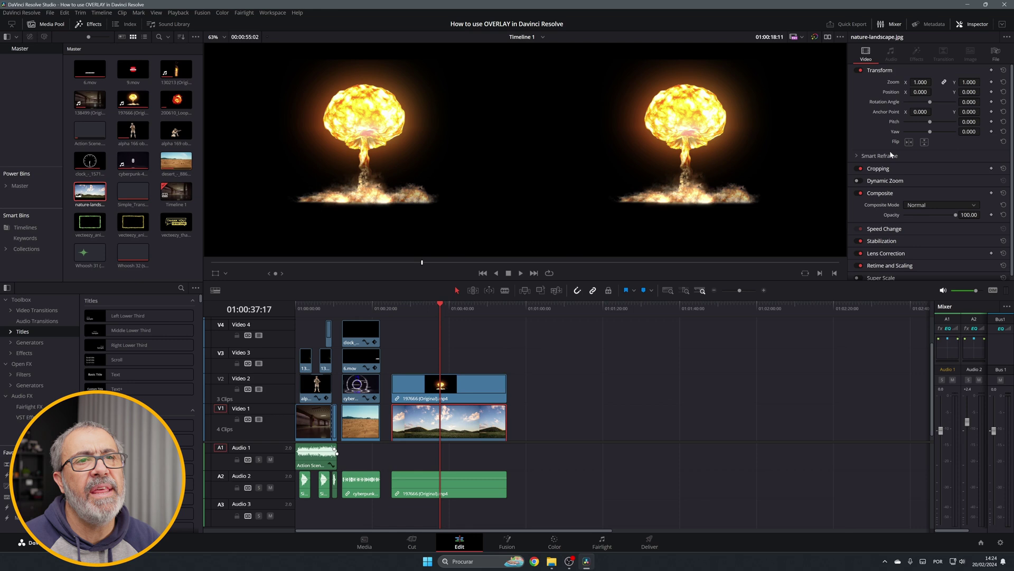
{"action": "left_click", "coordinate": [475, 383]}
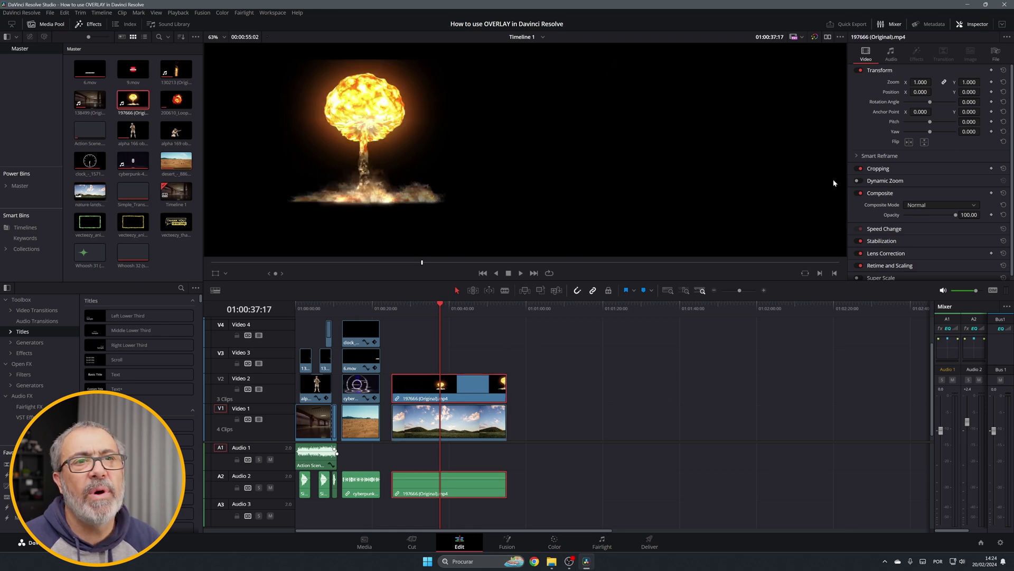
{"action": "left_click", "coordinate": [968, 205]}
{"action": "left_click", "coordinate": [930, 225]}
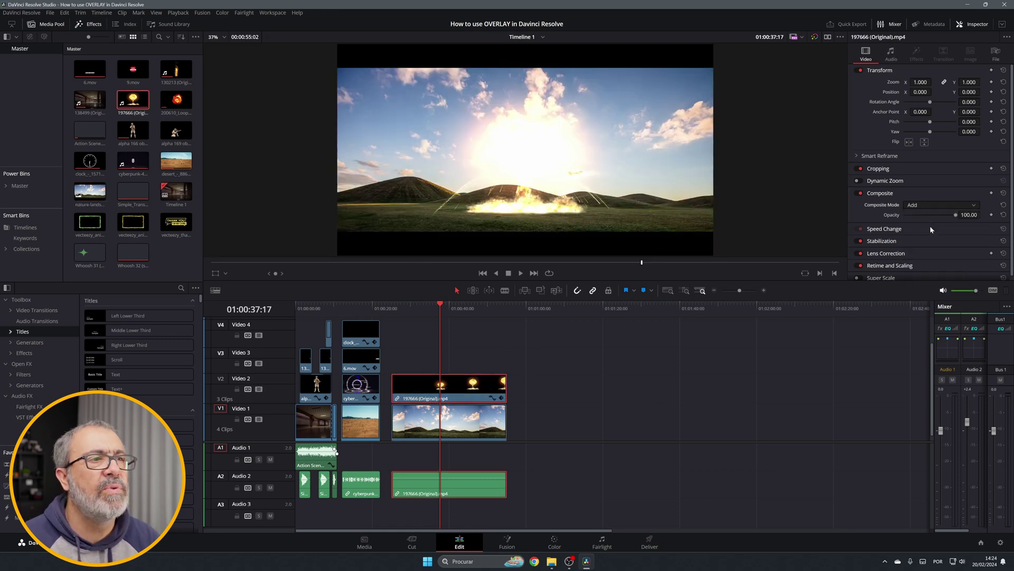
Enlarge the nature-landscape still to zoom 1.33
{"action": "left_click", "coordinate": [470, 434]}
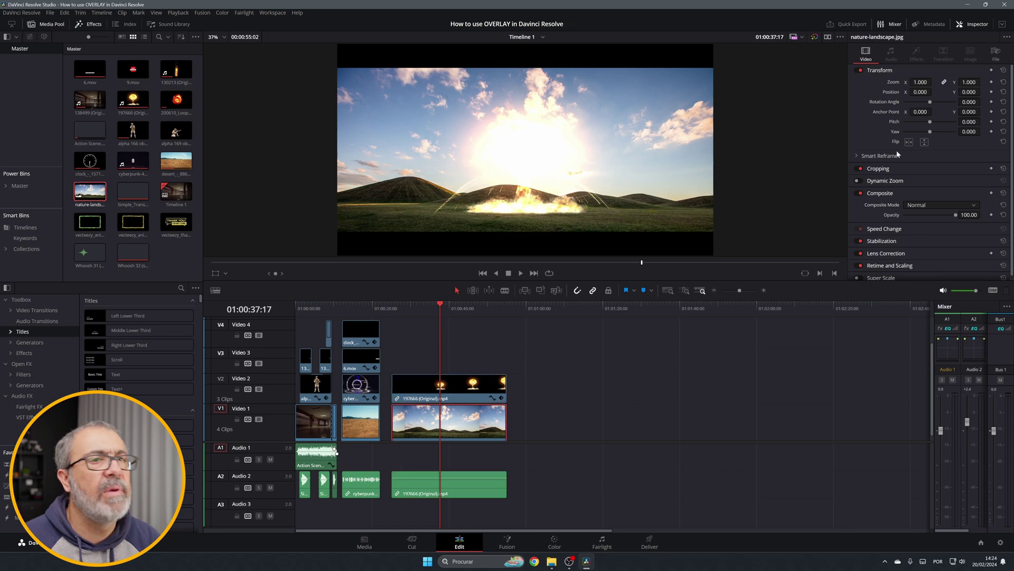
{"action": "mouse_move", "coordinate": [968, 83]}
{"action": "left_mouse_down"}
{"action": "mouse_move", "coordinate": [983, 81]}
{"action": "mouse_move", "coordinate": [966, 82]}
{"action": "left_mouse_up"}
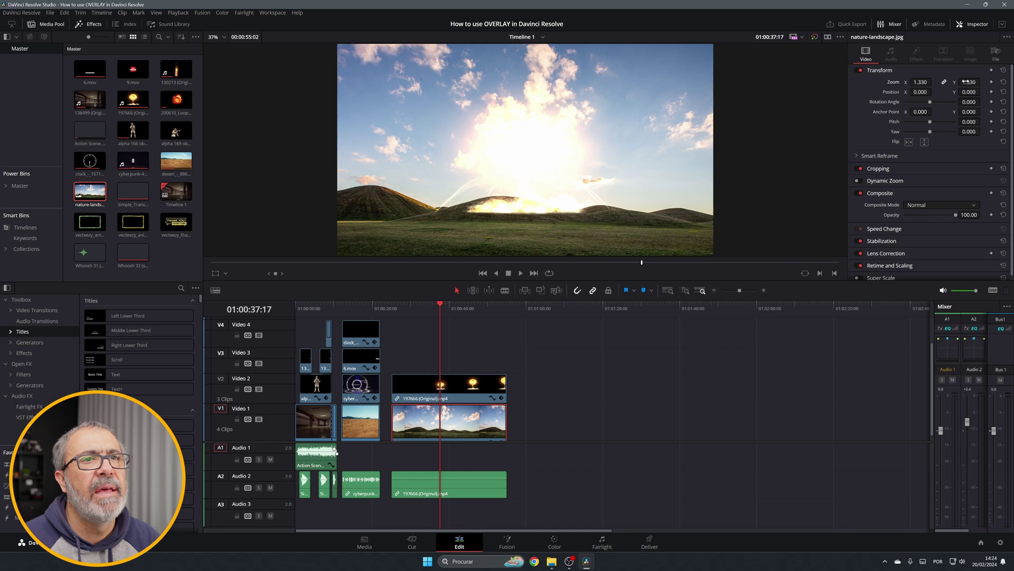
{"action": "left_click", "coordinate": [470, 388]}
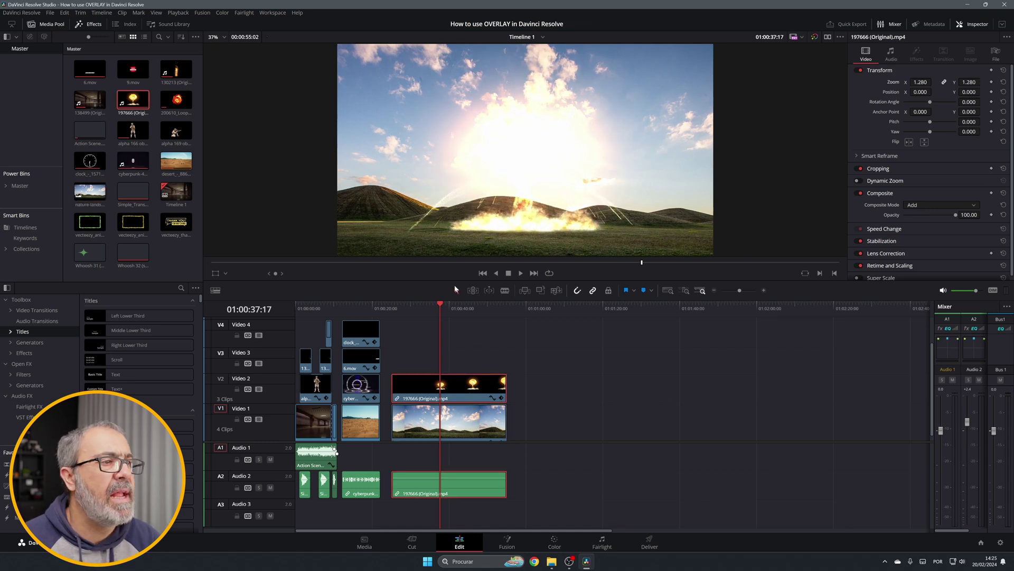
{"action": "left_click", "coordinate": [391, 307]}
{"action": "key", "text": "space"}
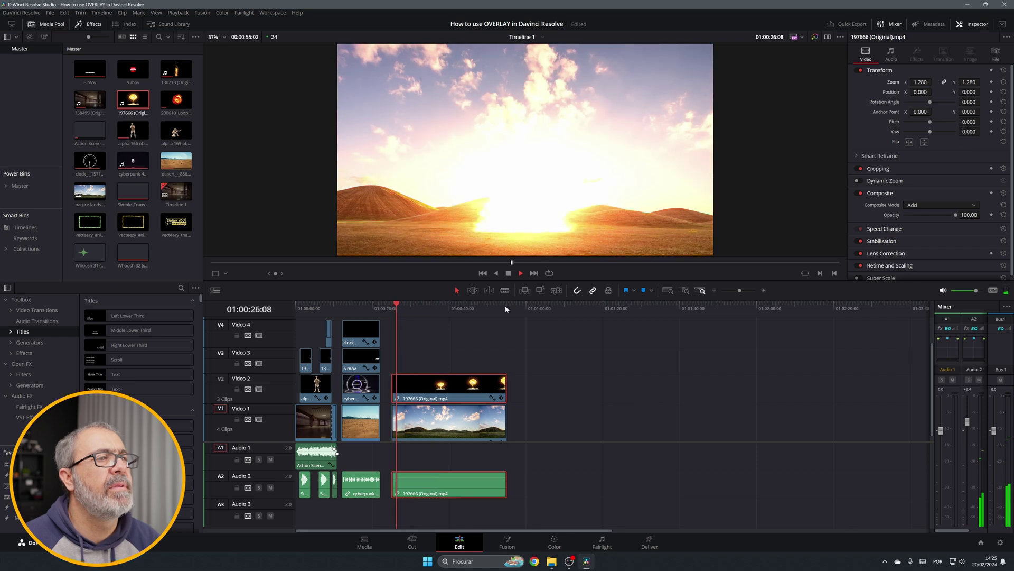